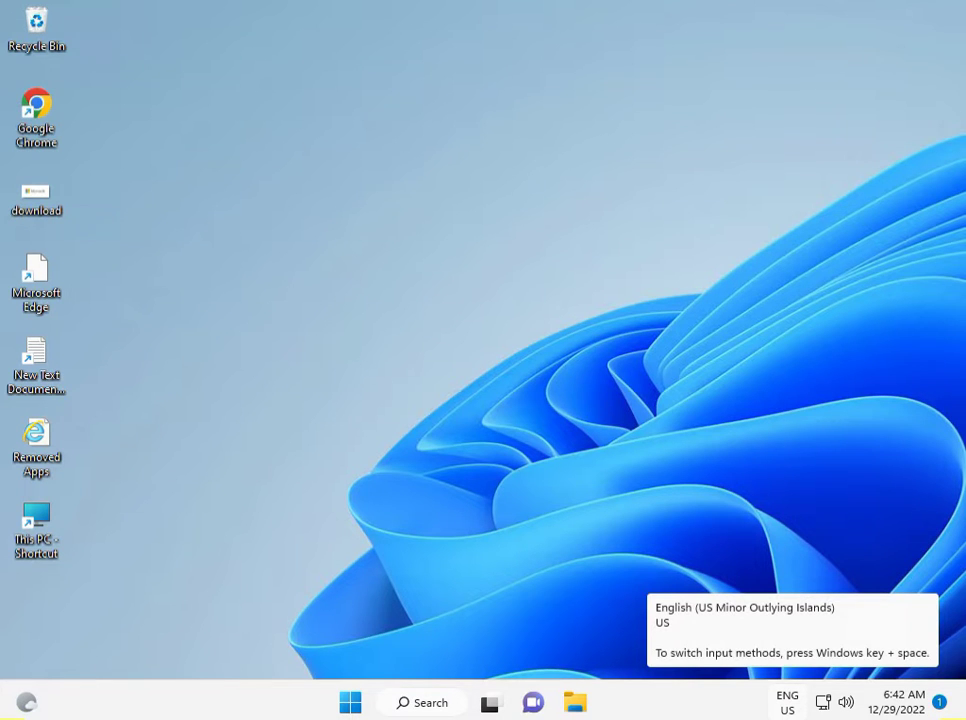
- Search Windows for the Registry Editor, open it and allow it to make changes to the device
click(355, 705)
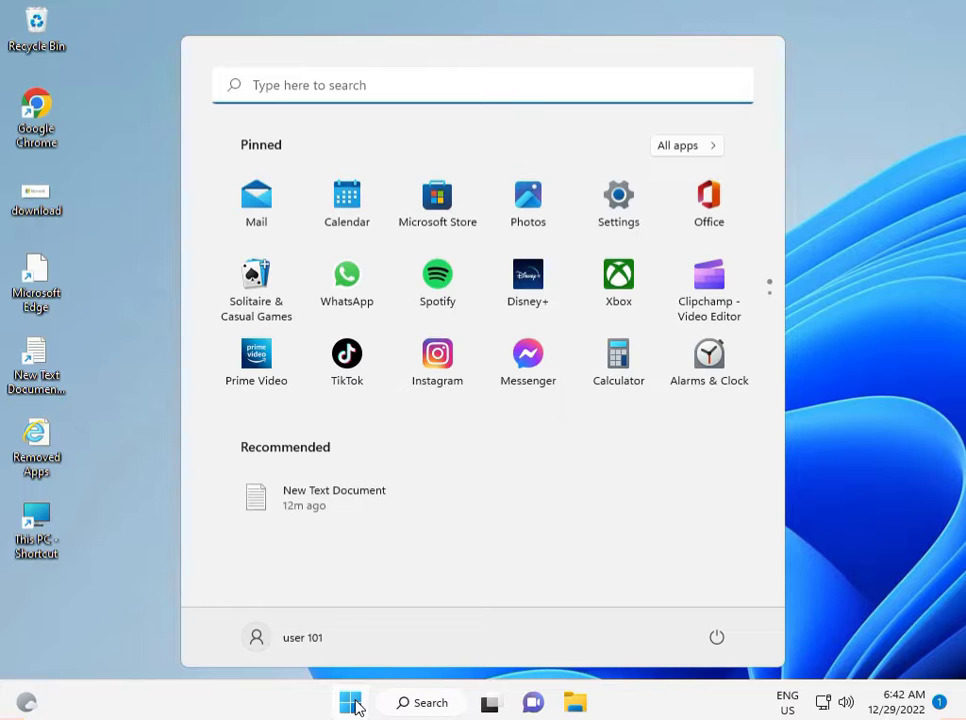
text(reg)
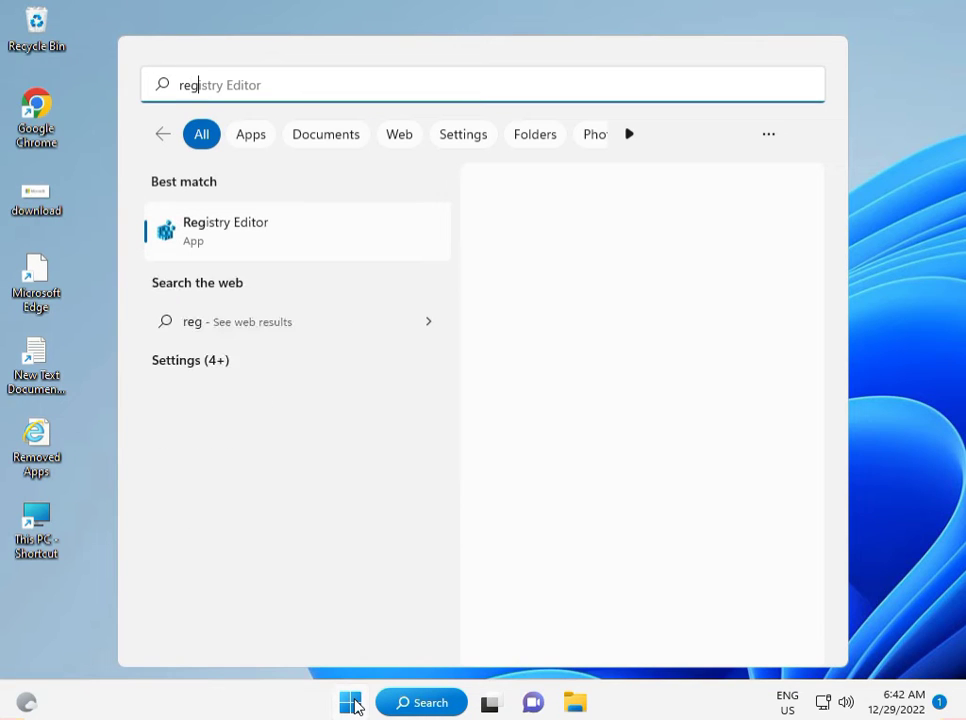
text(i)
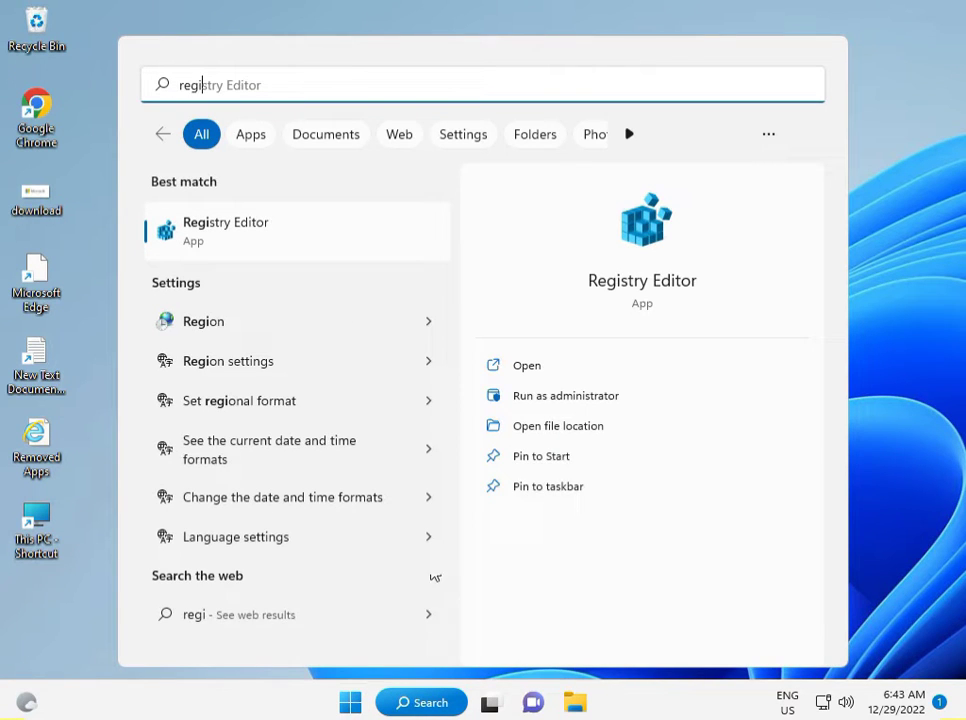
click(330, 238)
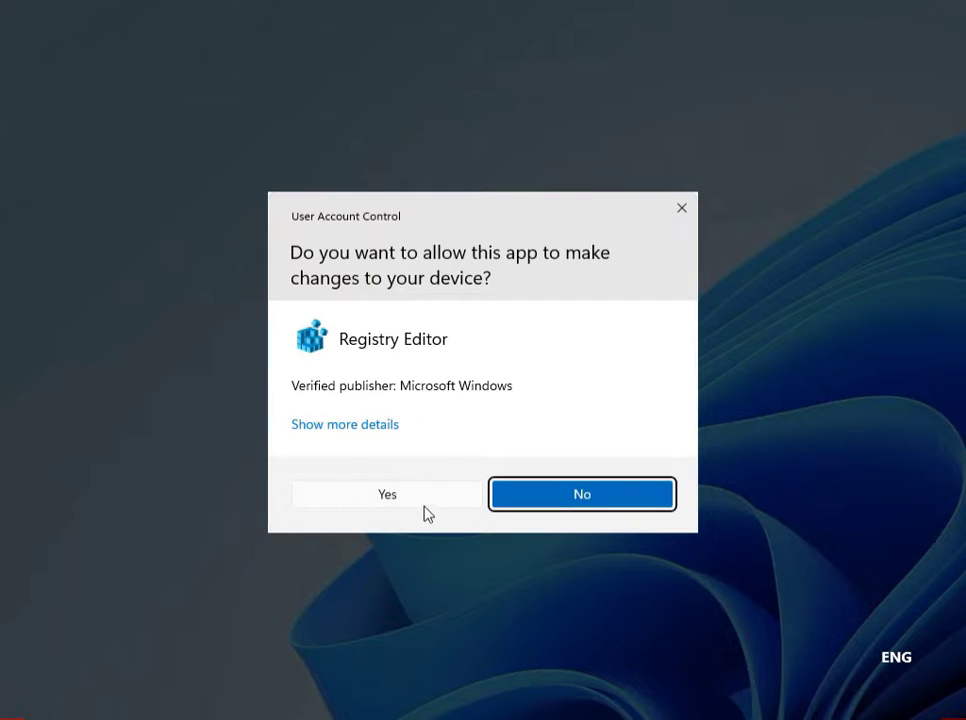
click(425, 502)
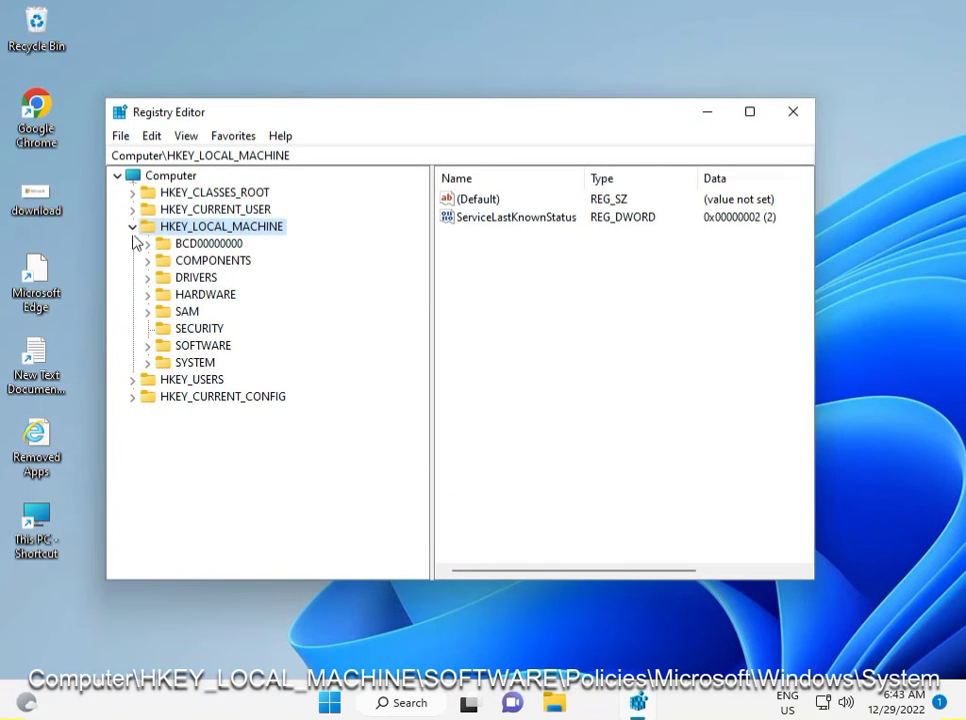
- Go to the registry key HKEY_LOCAL_MACHINE\SOFTWARE\Policies\Microsoft\Windows\System
click(133, 227)
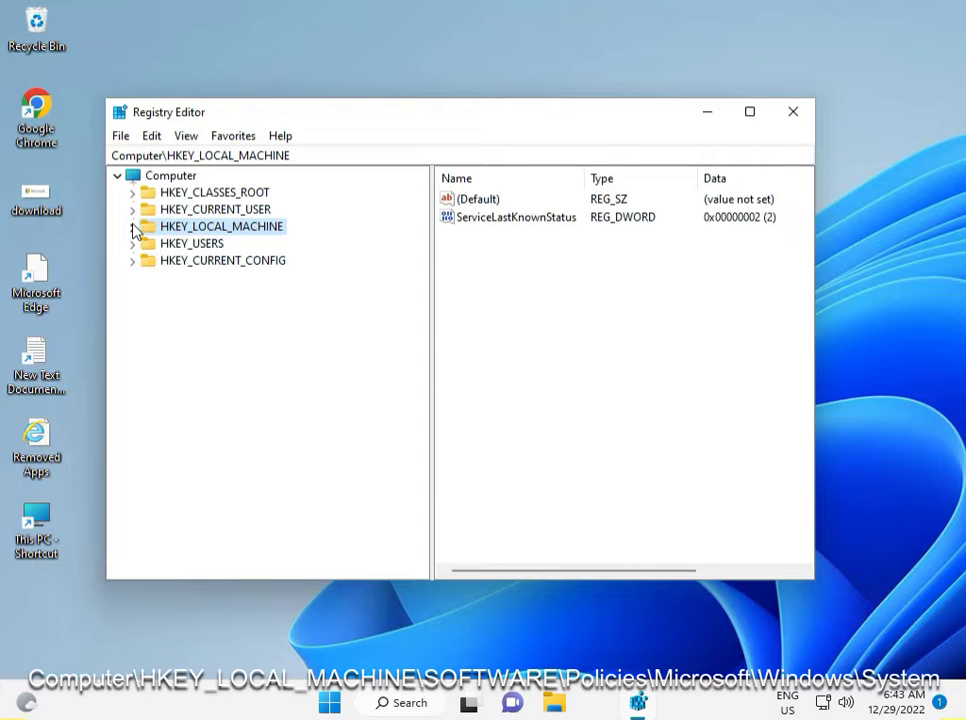
click(133, 227)
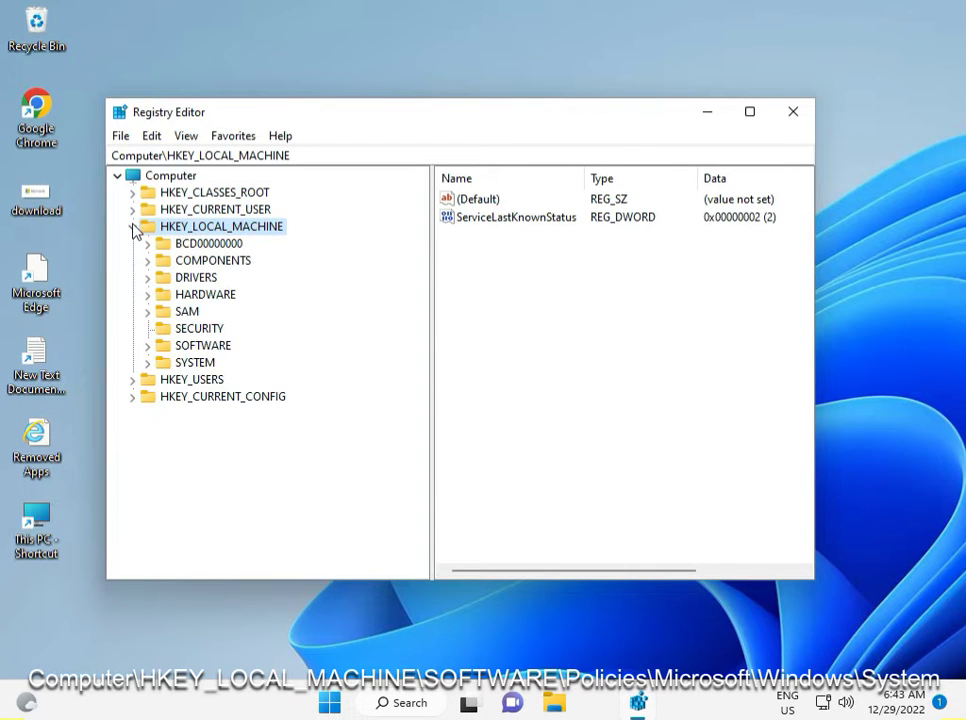
click(148, 346)
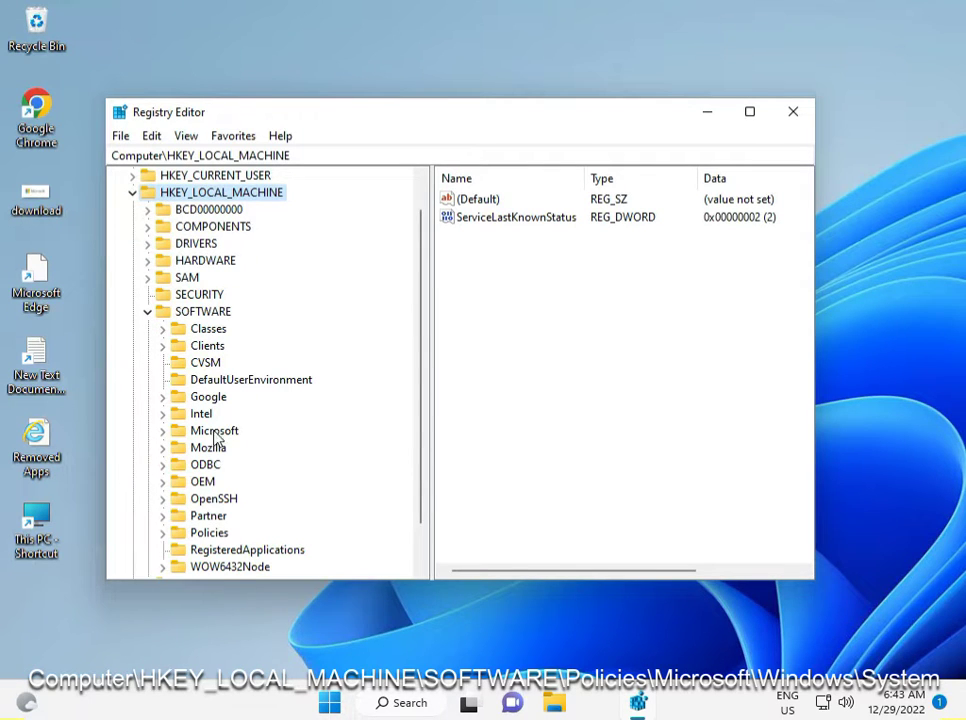
click(162, 534)
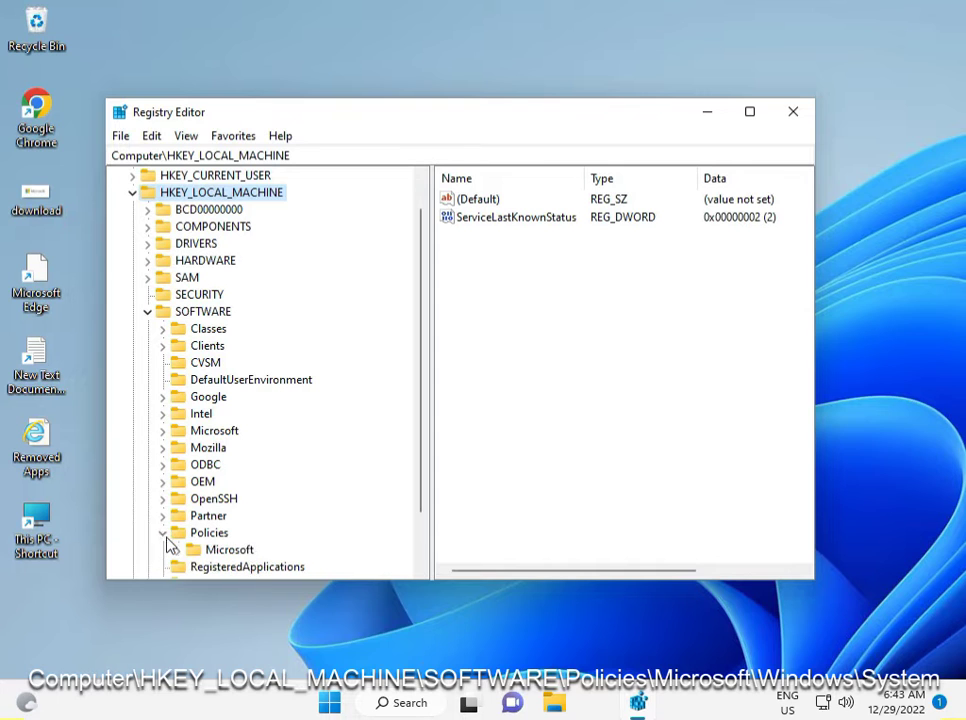
scroll(237, 550, down, 1)
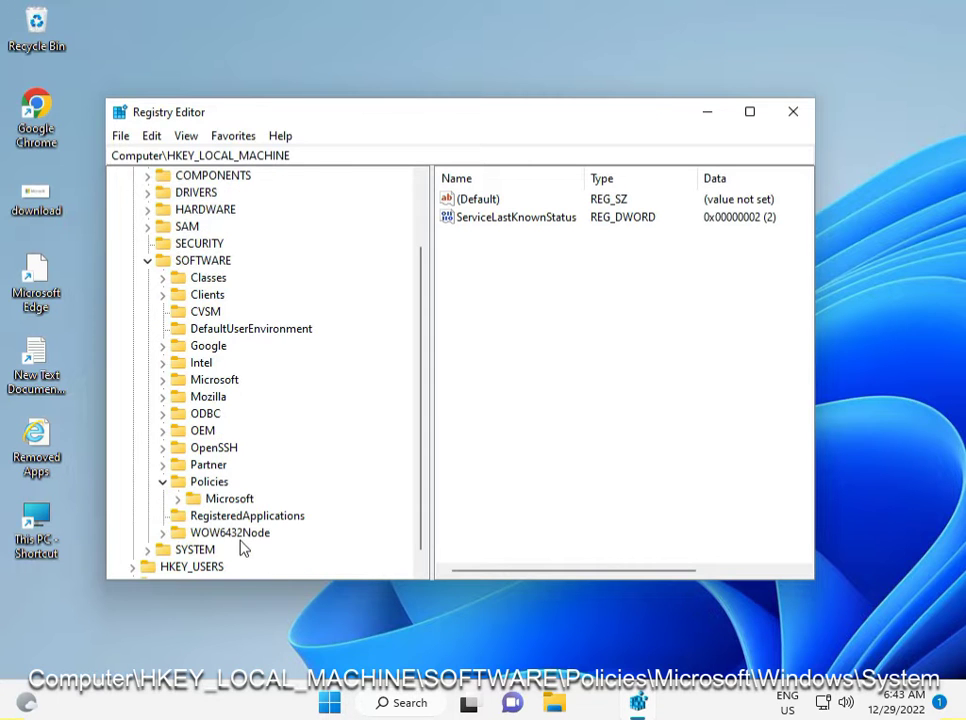
click(179, 499)
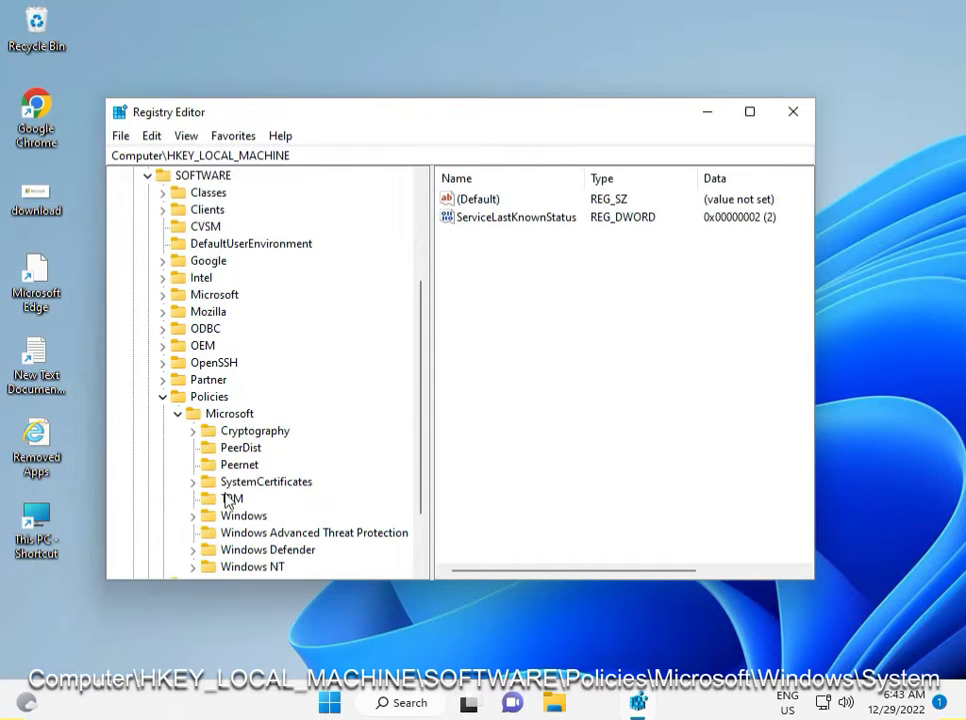
scroll(230, 505, down, 1)
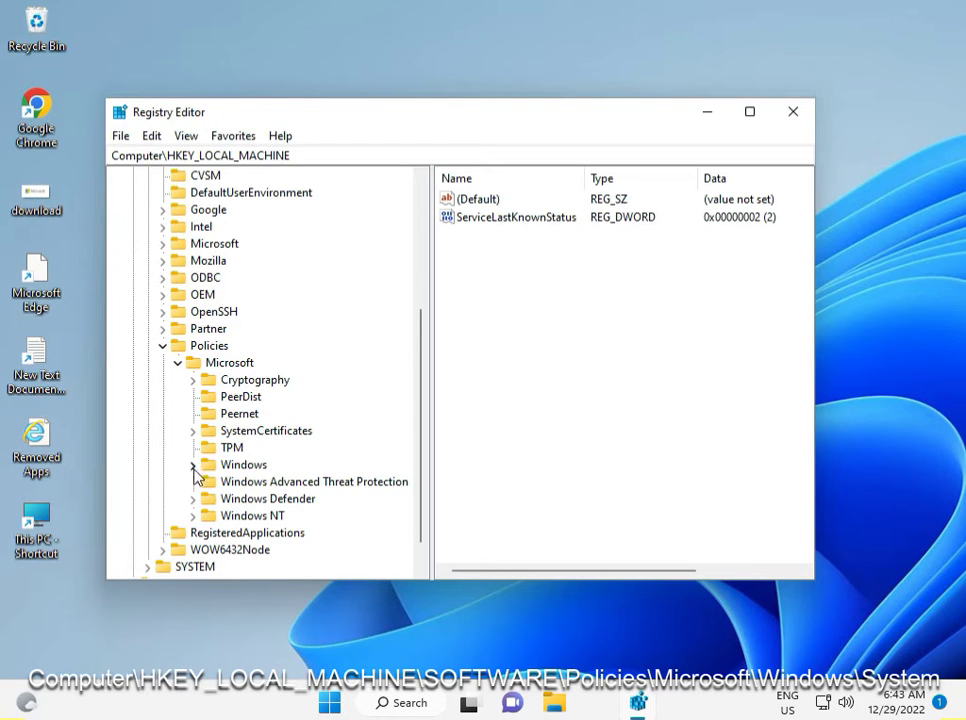
click(193, 466)
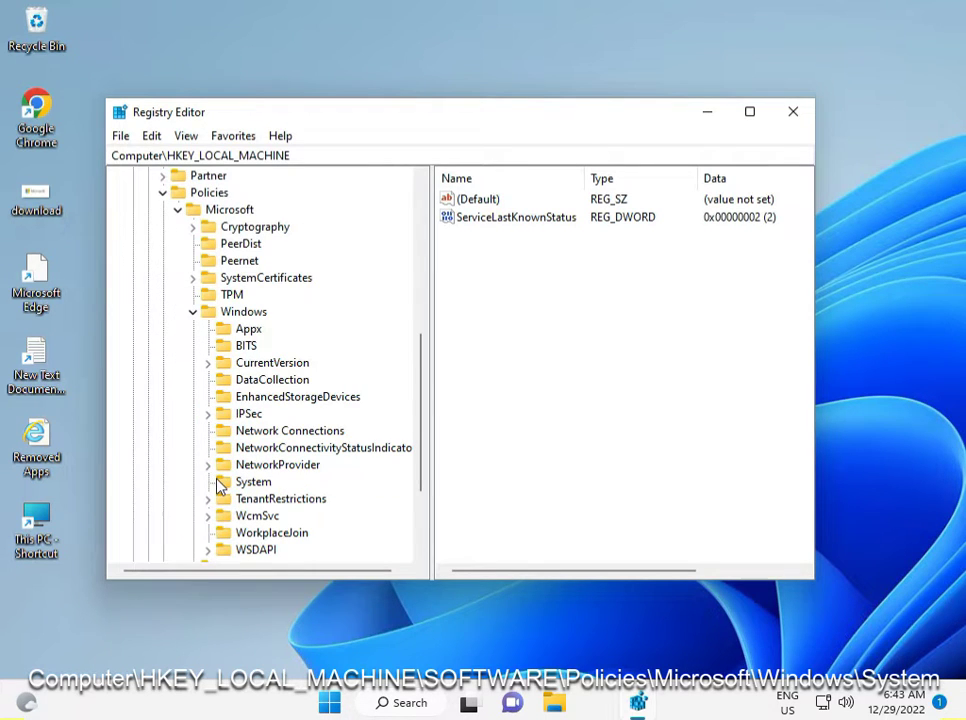
click(228, 487)
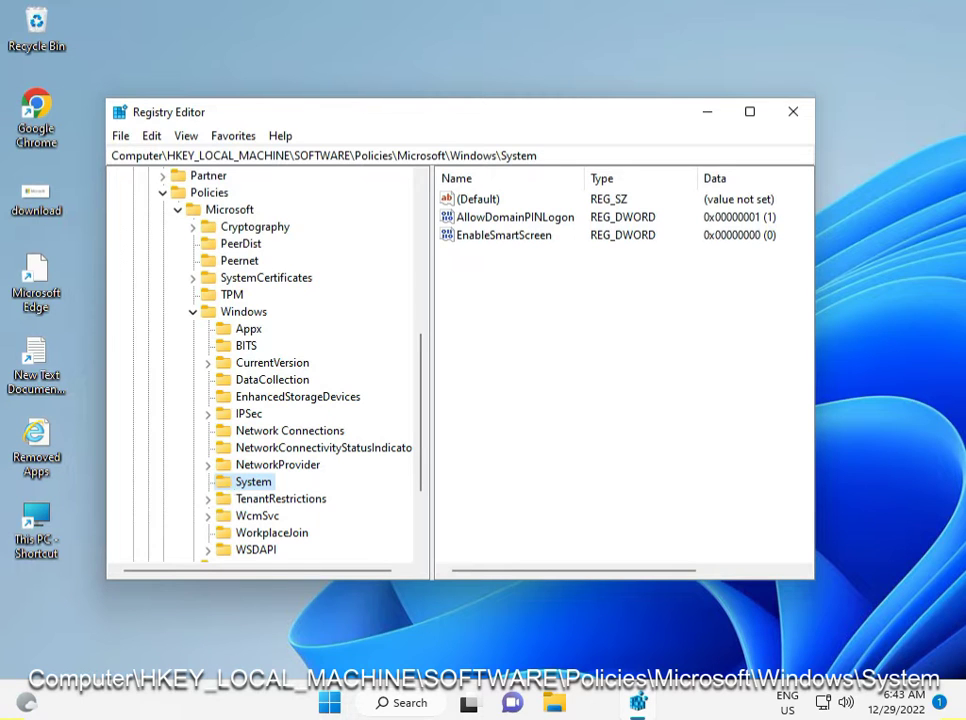
- Create a DWORD (32-bit) value named AllowCrossClipboardHistory in the System key
right_click(520, 369)
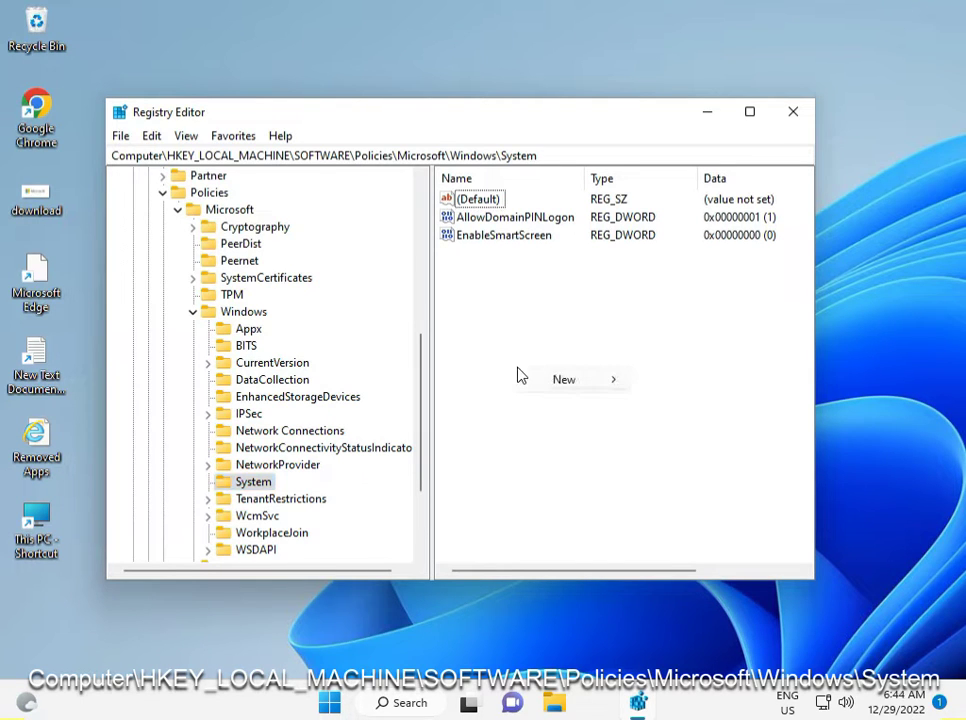
mouse_move(556, 384)
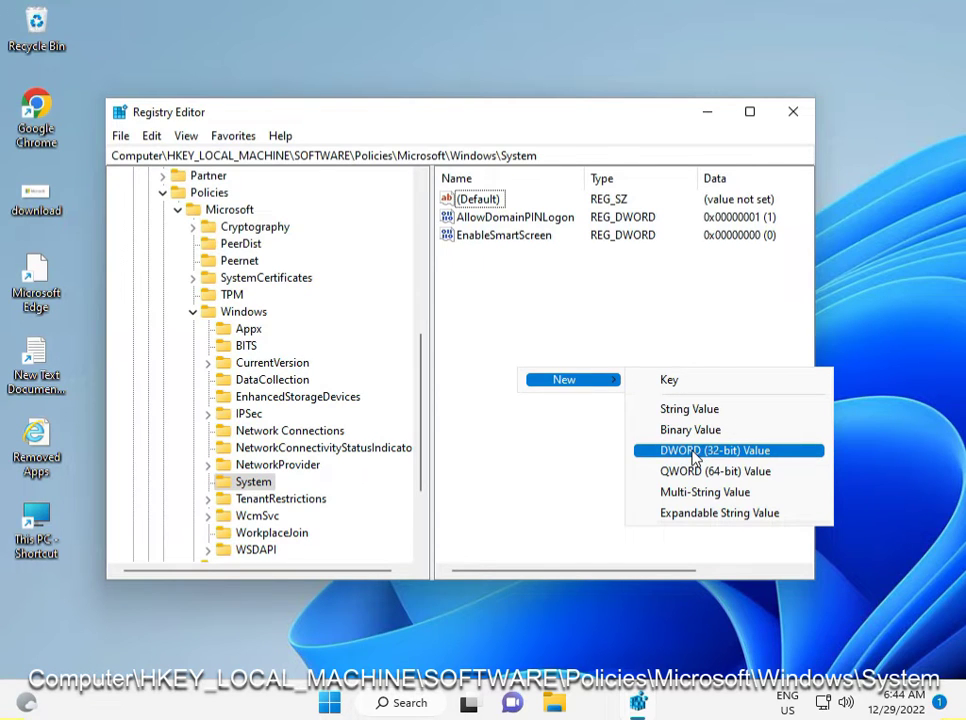
click(693, 452)
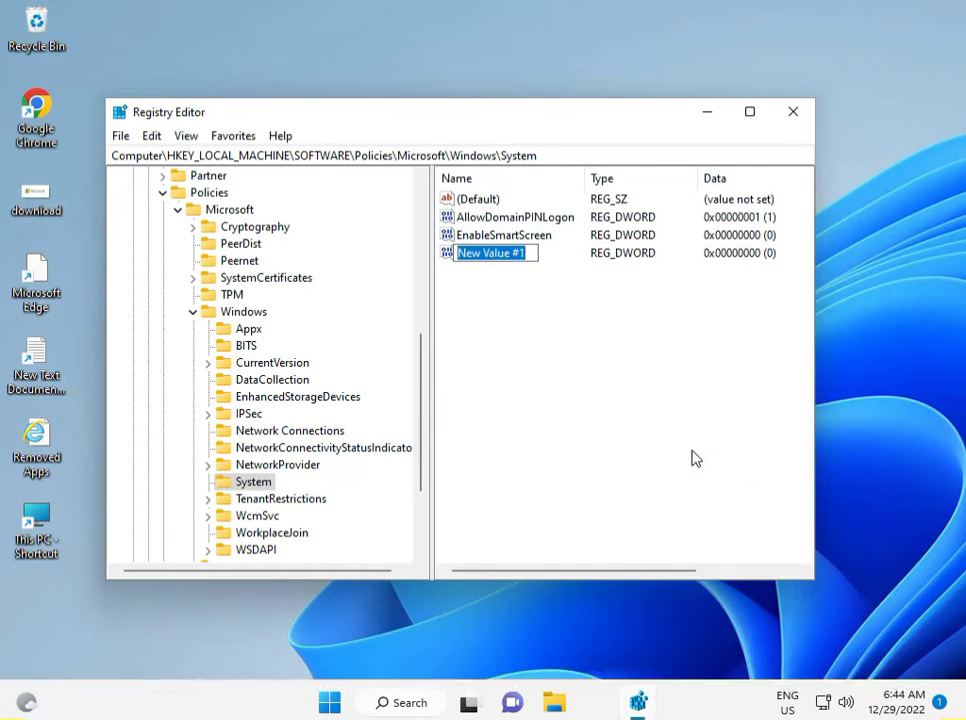
text(All)
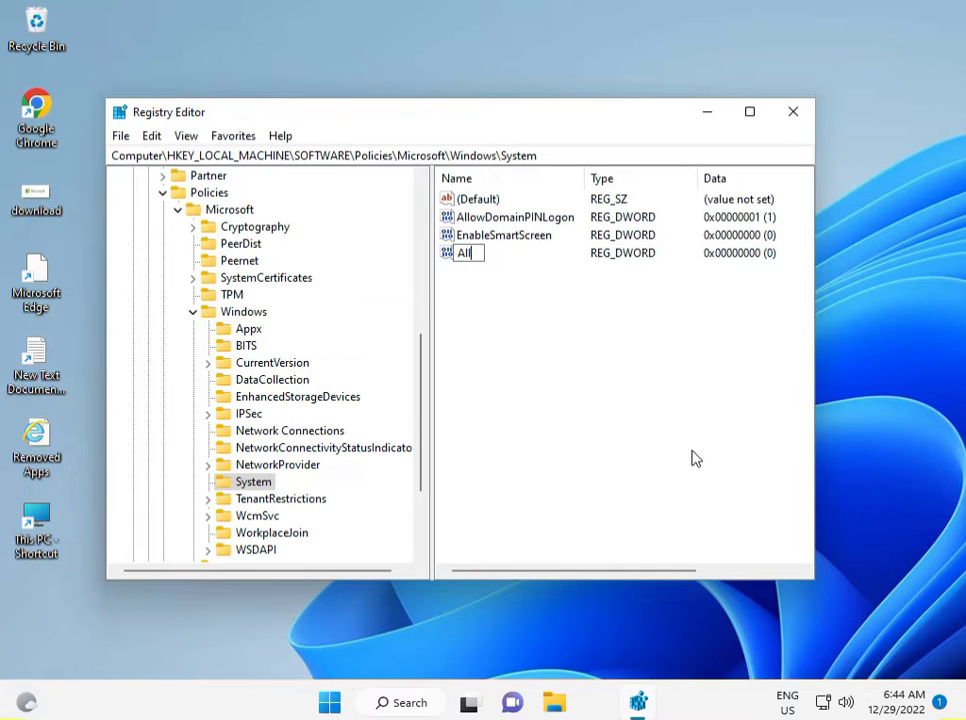
text(owCross)
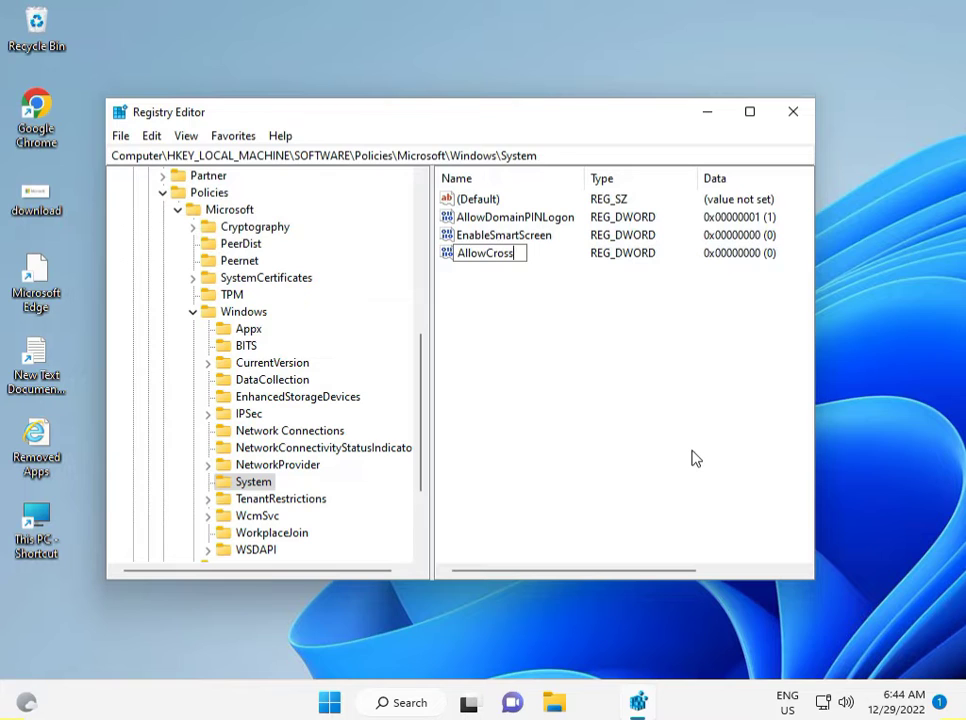
text(Clipboar)
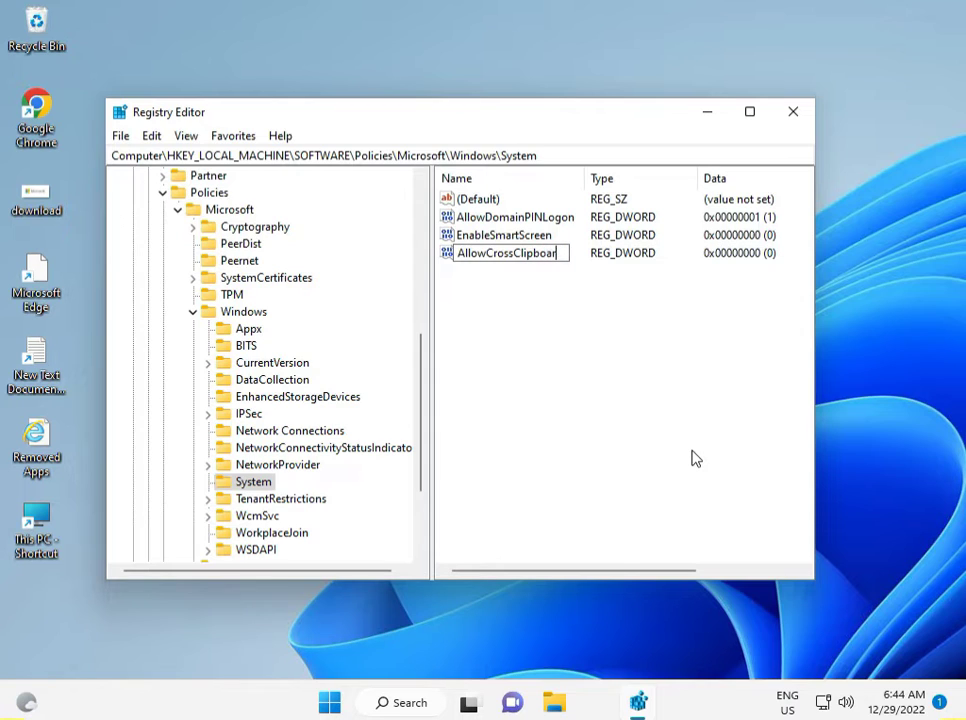
text(dHisto)
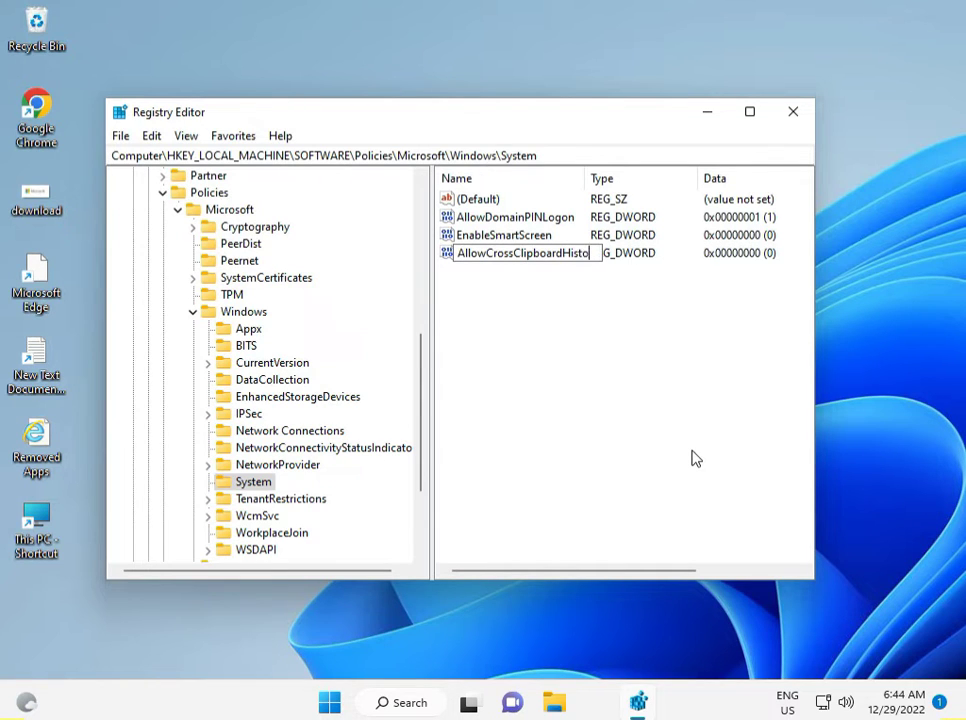
text(ry)
key(Return)
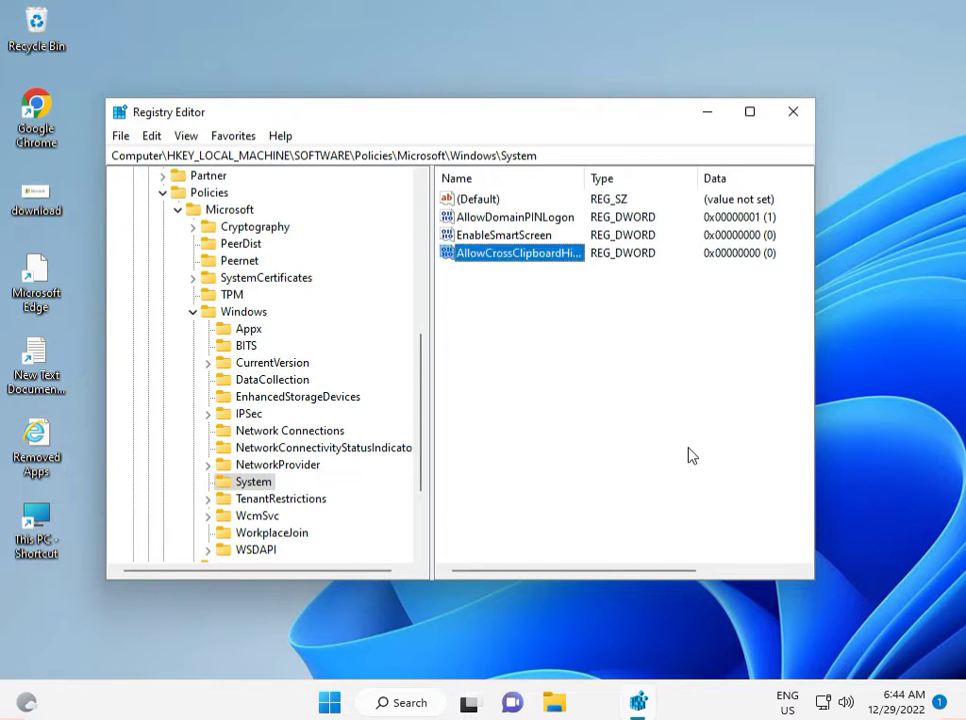
- Set the value data of AllowCrossClipboardHistory to 1 and close the Registry Editor
double_click(515, 256)
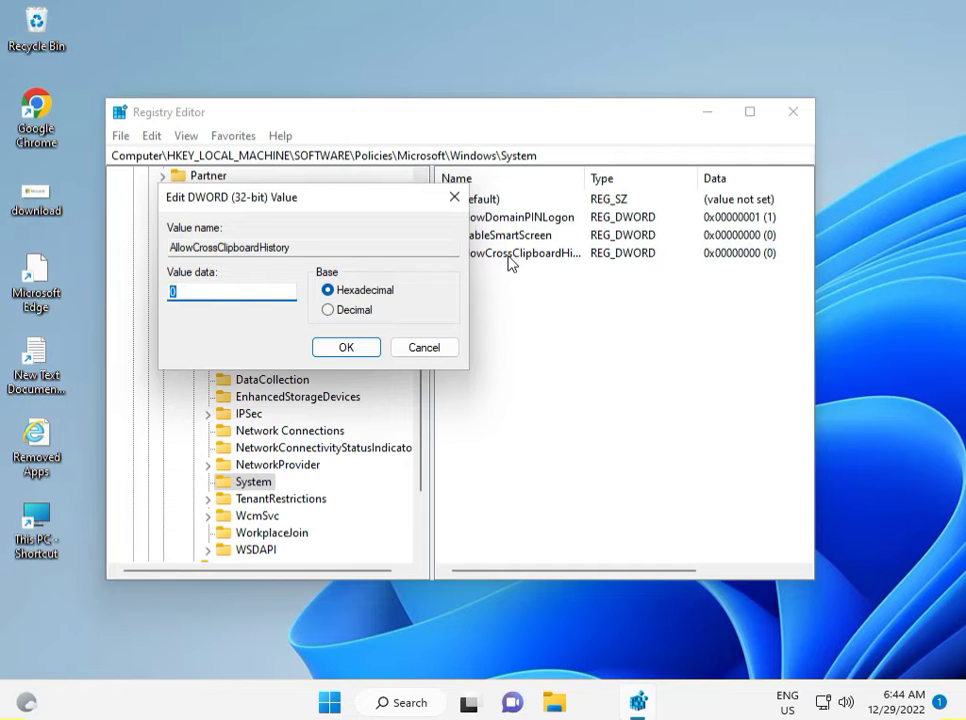
text(1)
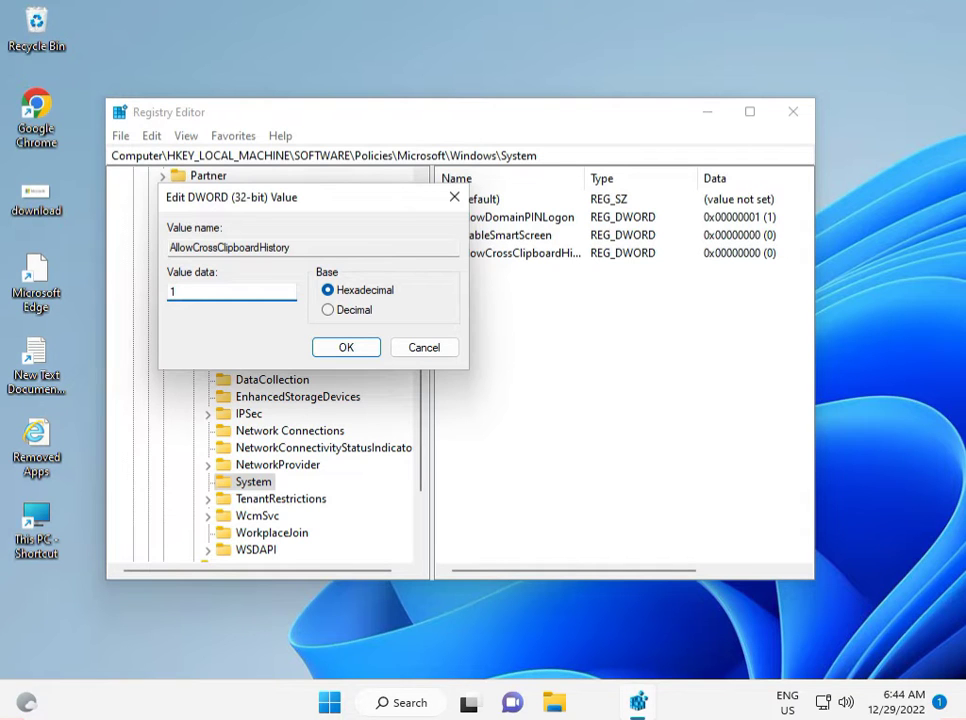
click(346, 347)
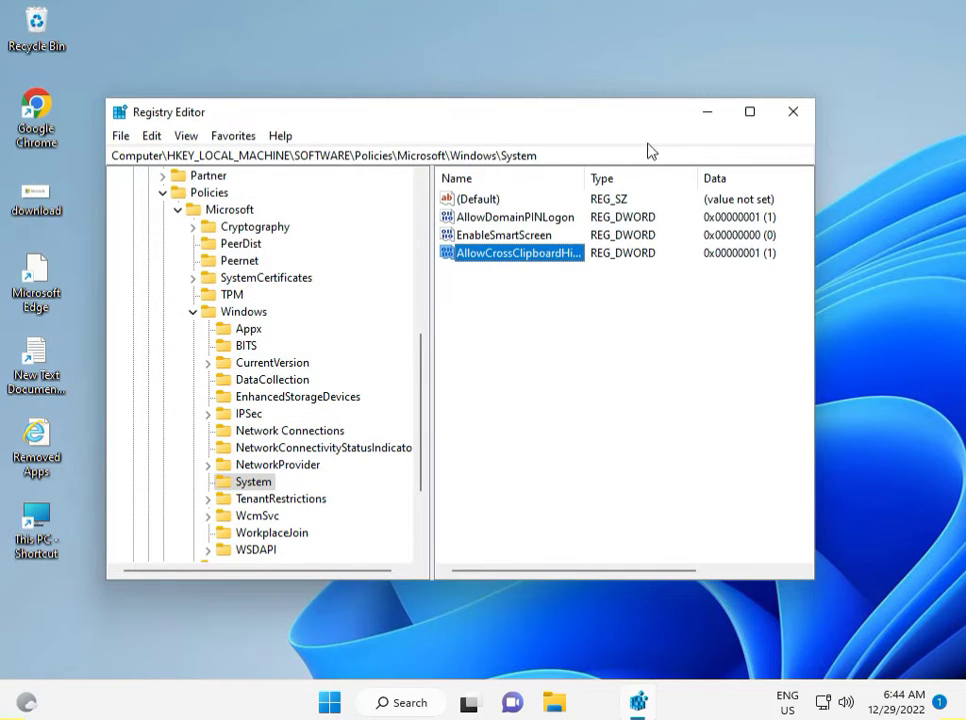
click(791, 114)
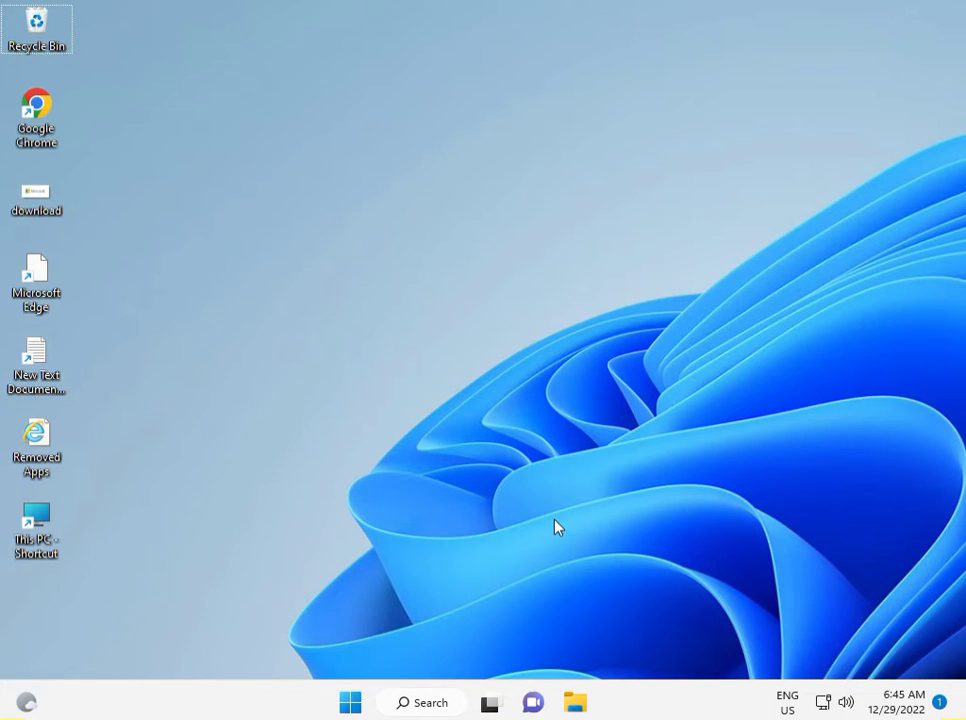
- Open the Local Group Policy Editor by running gpedit.msc
key(super+r)
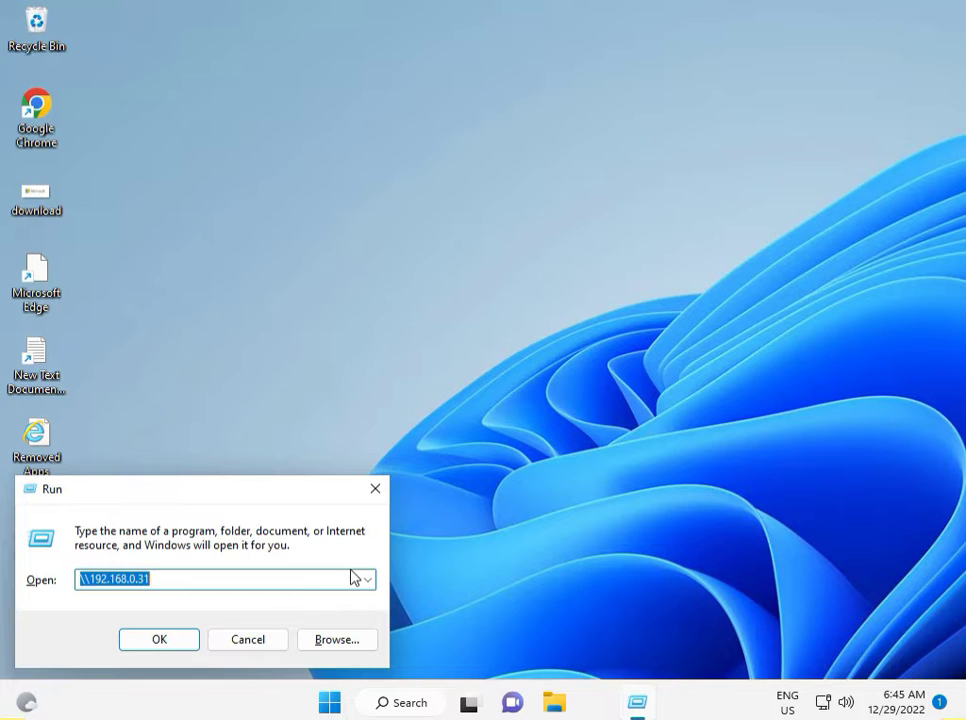
text(gp)
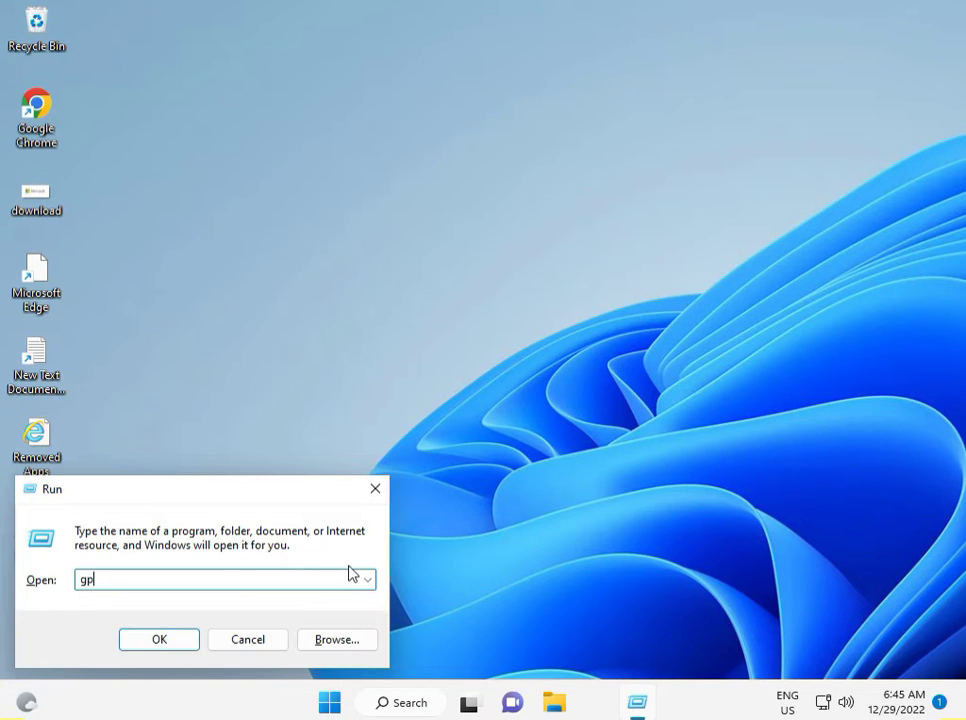
text(edit.msc)
key(Return)
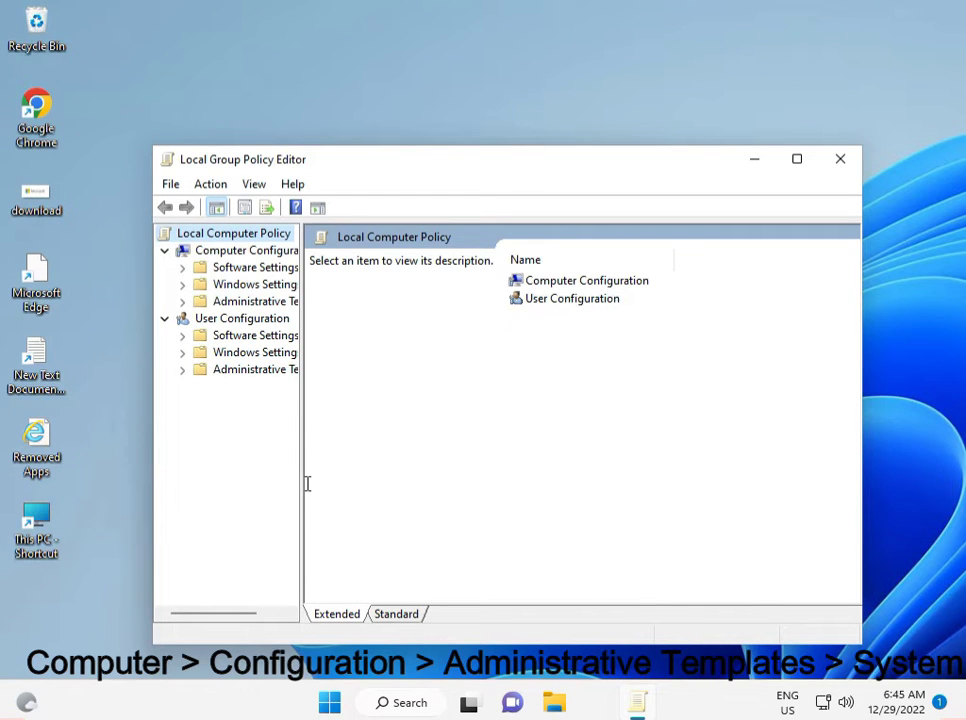
- Widen the policy tree and open the OS Policies folder under Computer Configuration > Administrative Templates > System
drag(301, 483, 355, 483)
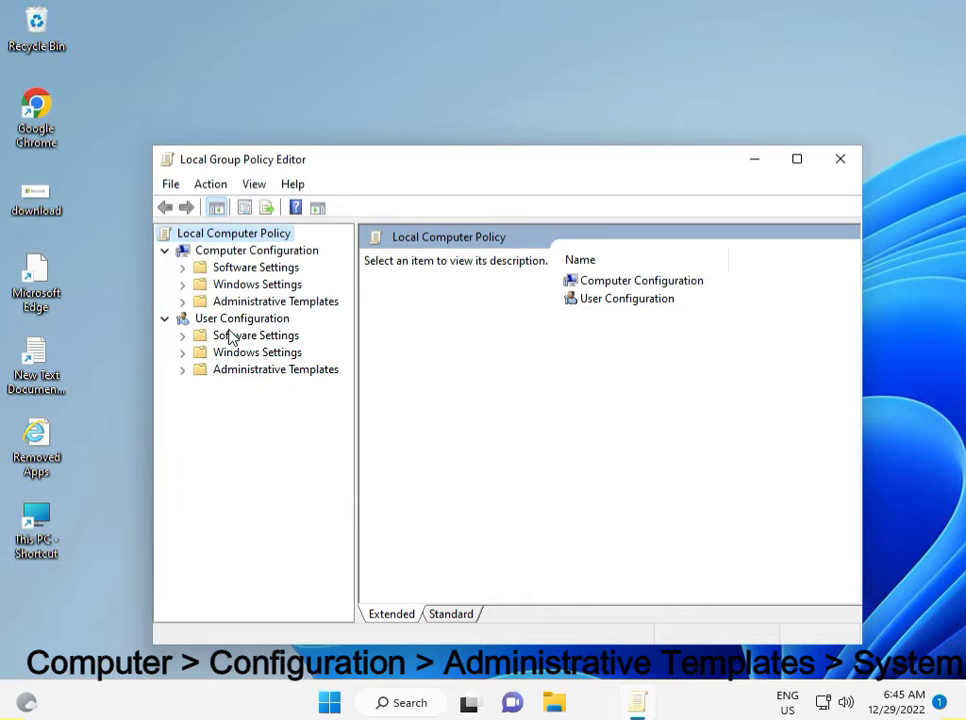
click(183, 303)
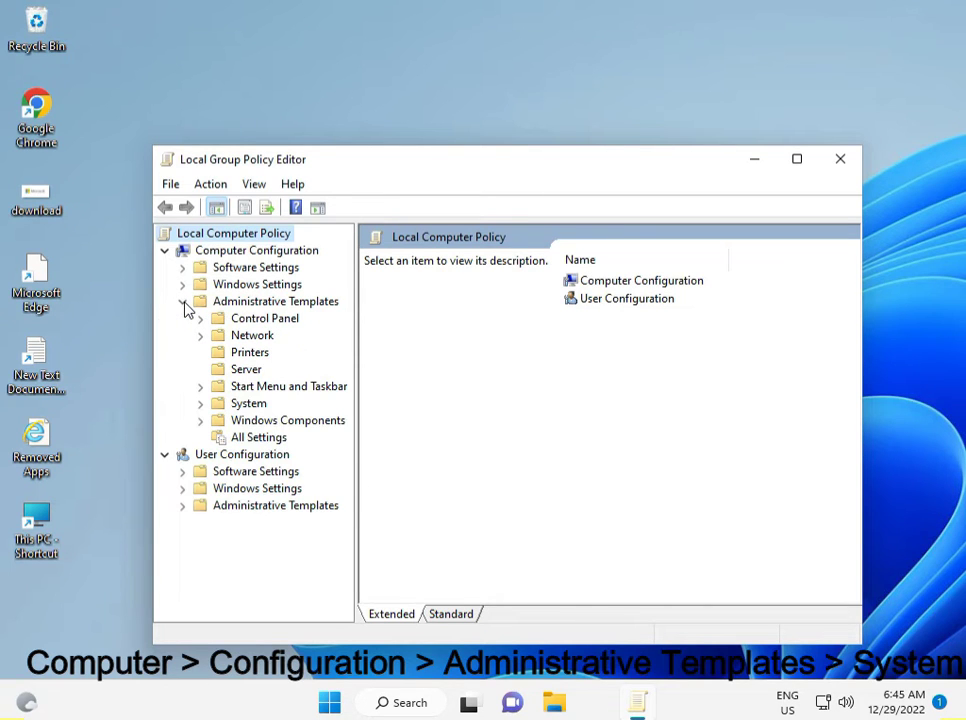
click(200, 403)
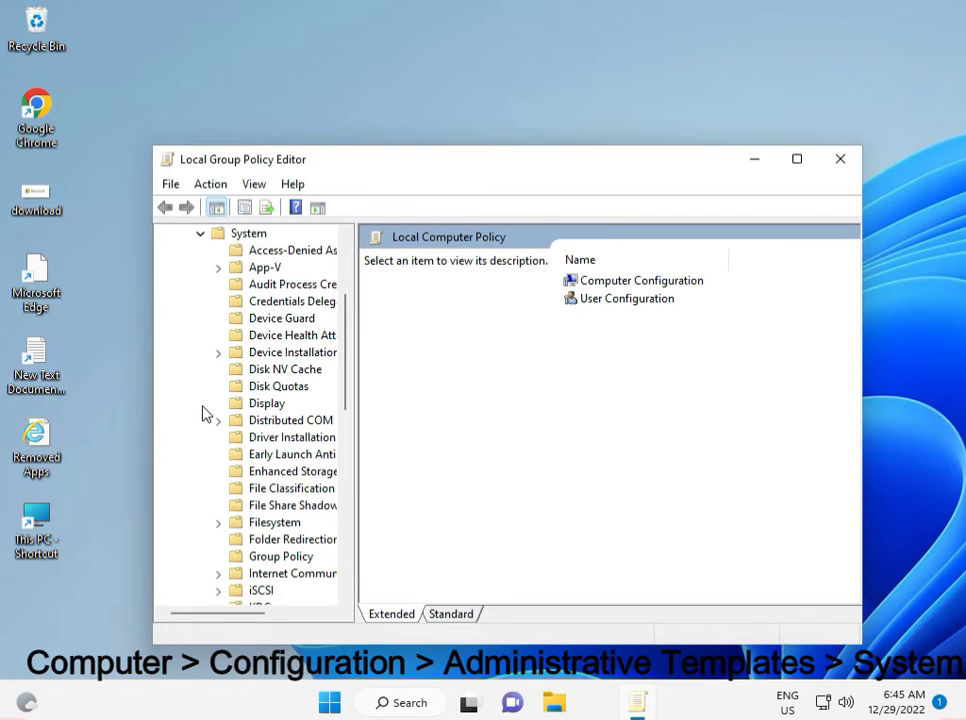
scroll(279, 513, down, 1)
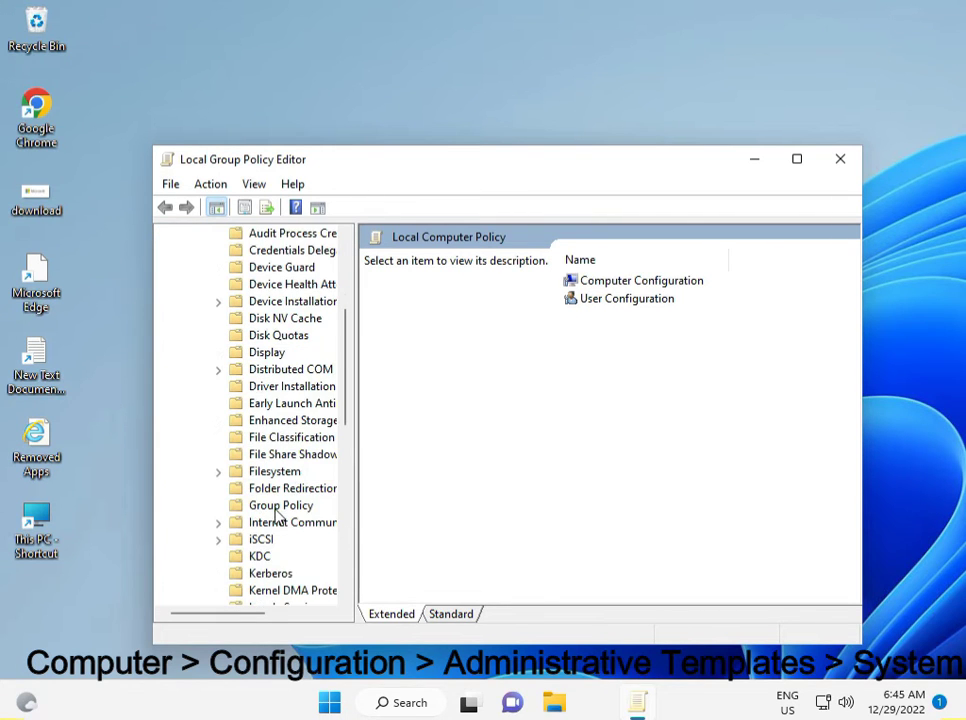
scroll(279, 515, down, 3)
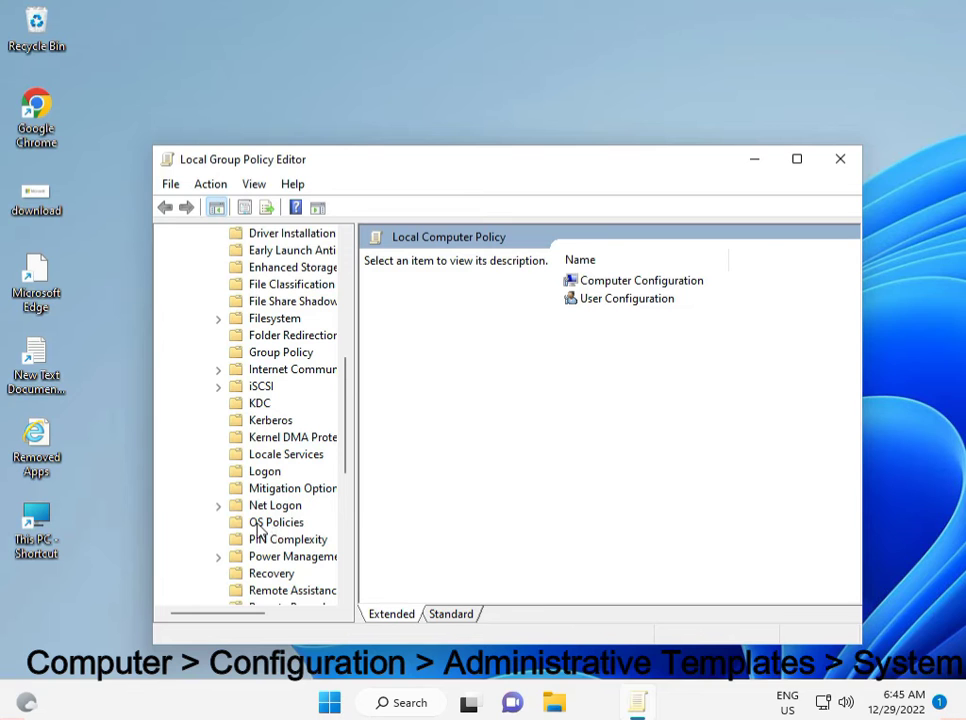
click(278, 530)
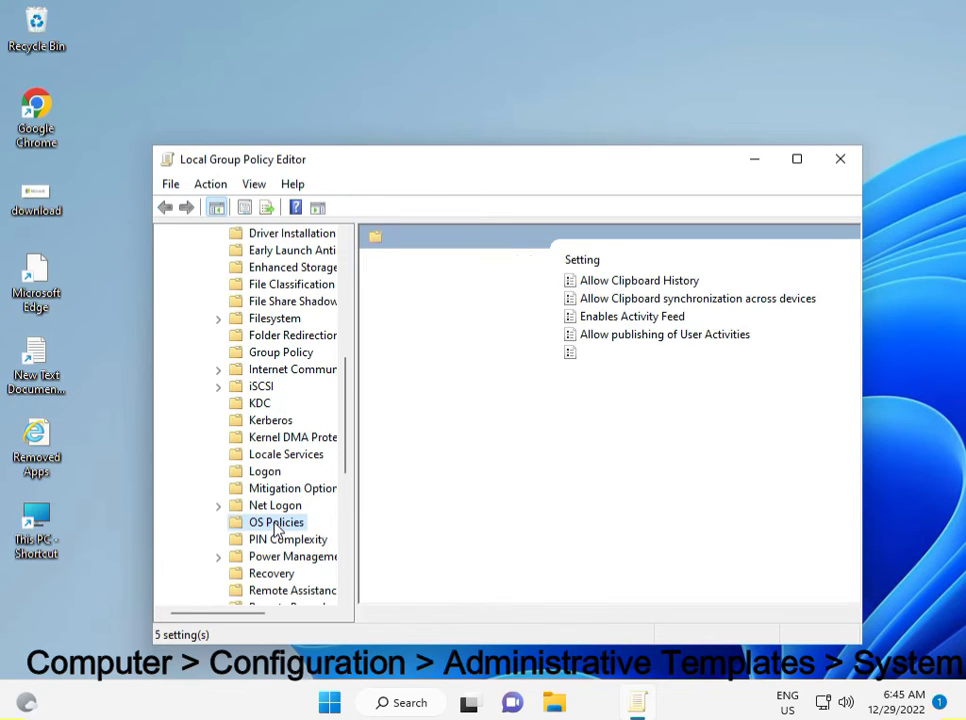
- Set the Allow Clipboard History policy to Enabled, save it, and close the Local Group Policy Editor
click(634, 284)
double_click(634, 282)
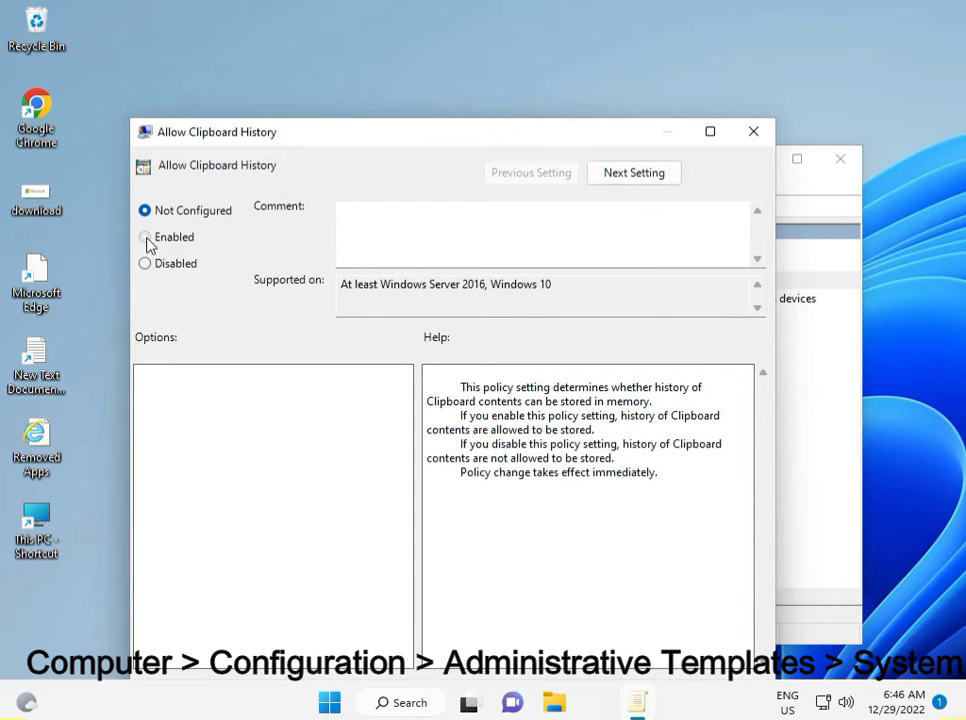
click(145, 237)
drag(587, 140, 593, 88)
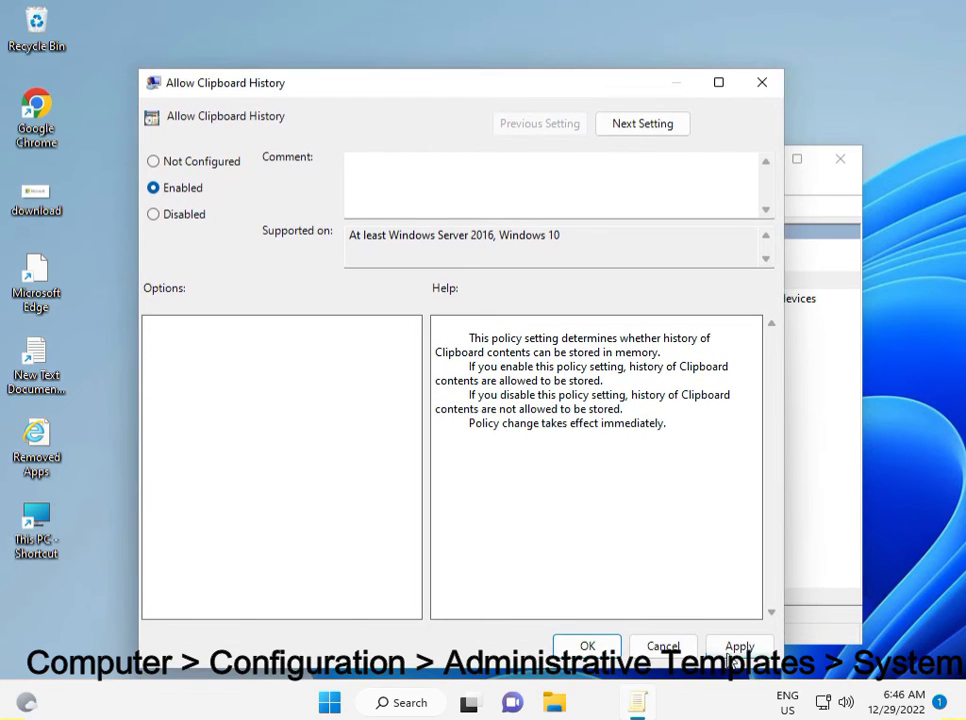
click(609, 645)
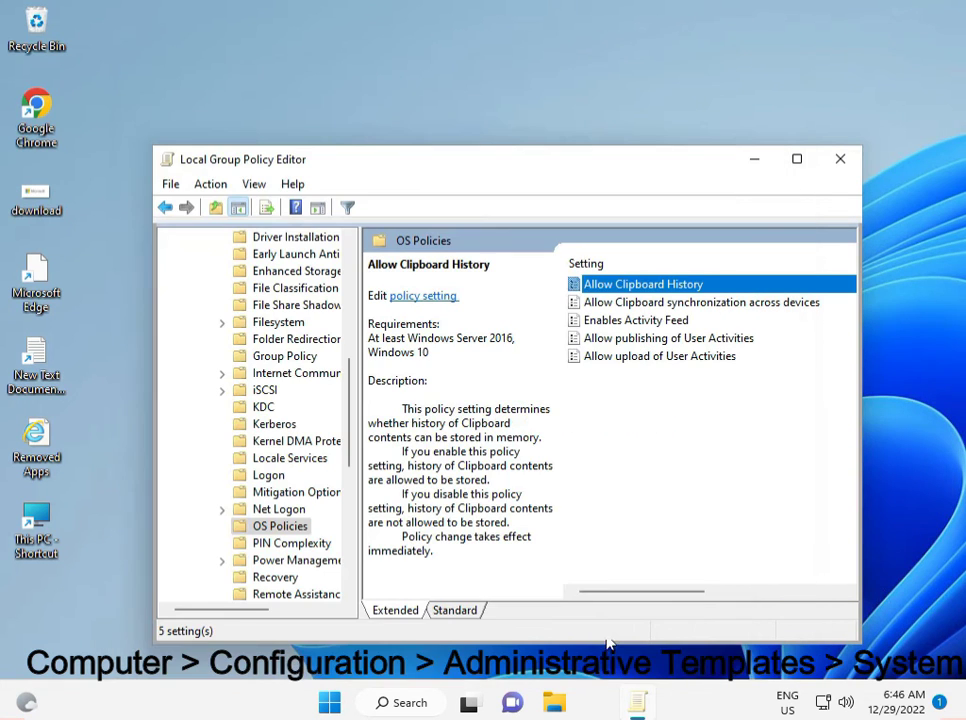
click(838, 175)
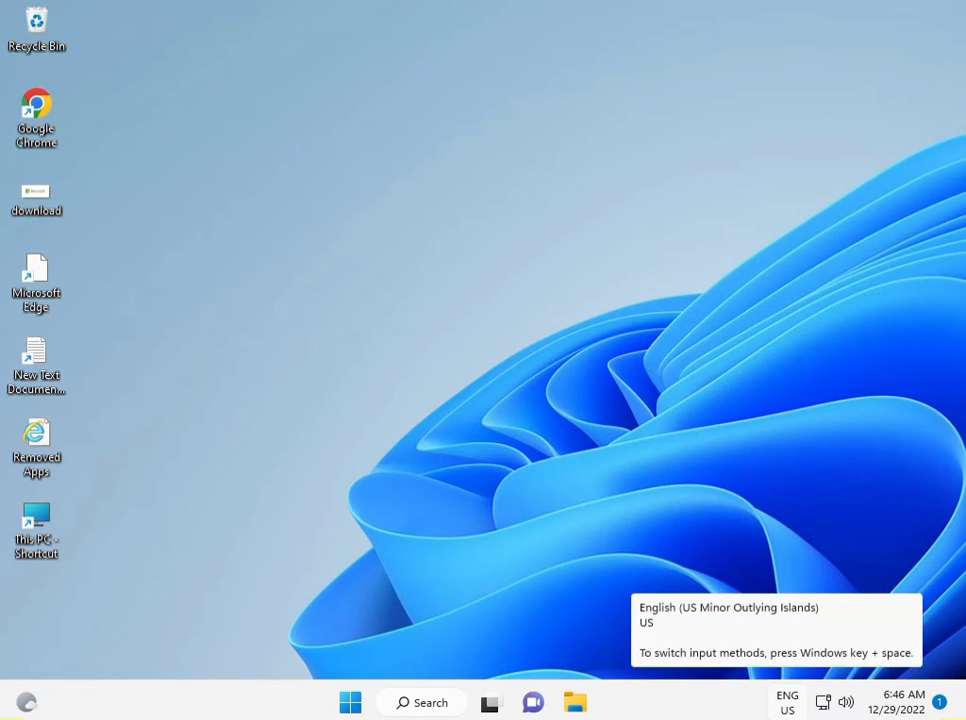
- Open the Clipboard page of the System settings in Windows Settings and turn on Clipboard history
click(349, 704)
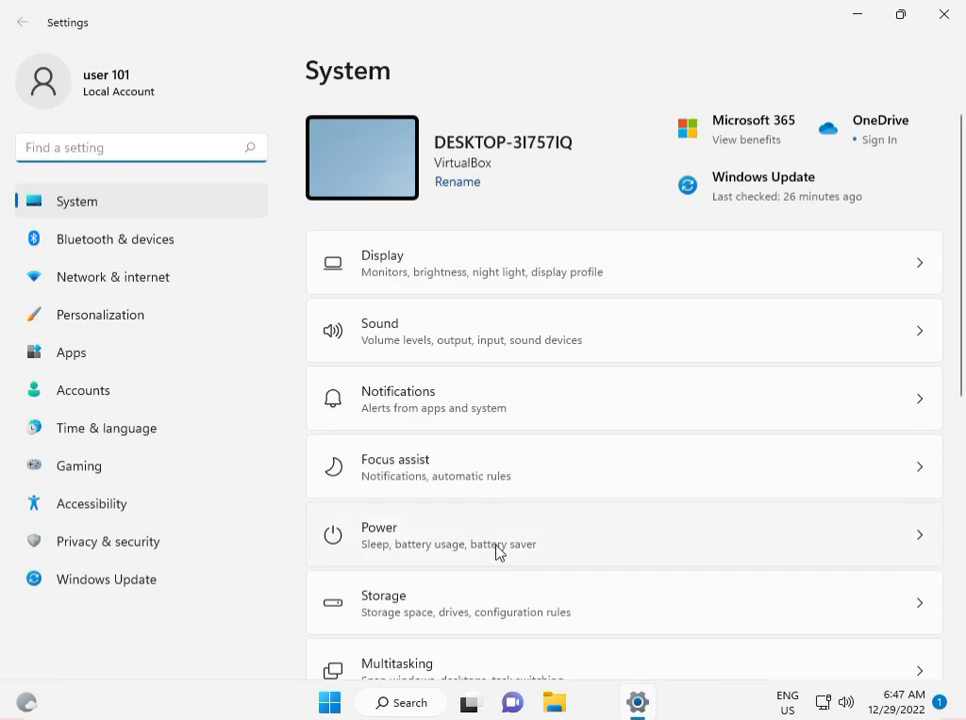
scroll(498, 553, down, 5)
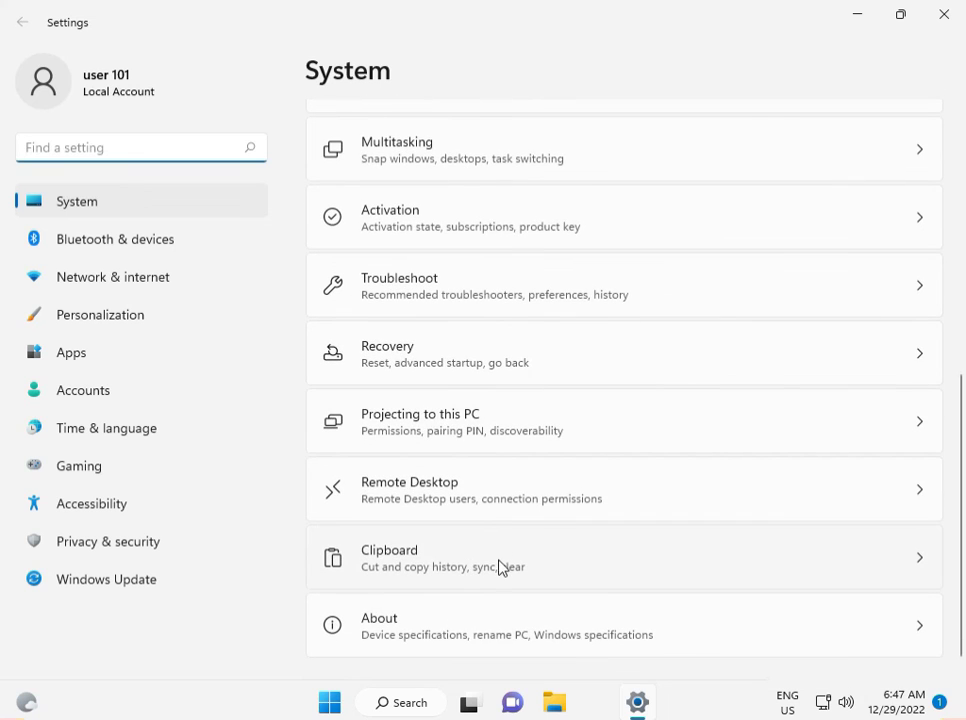
click(444, 552)
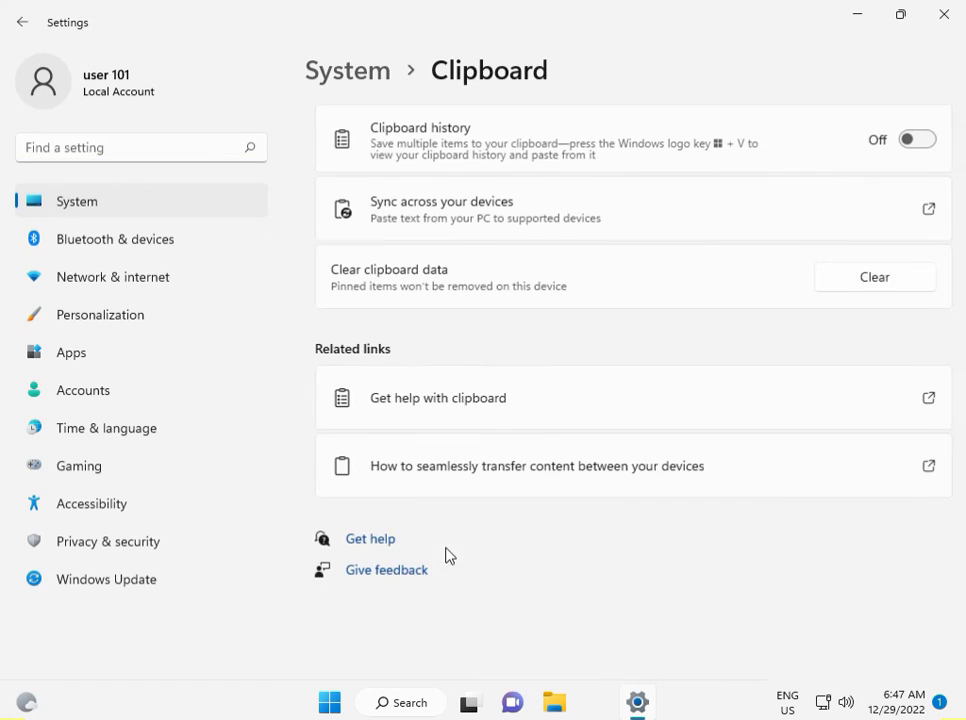
click(910, 143)
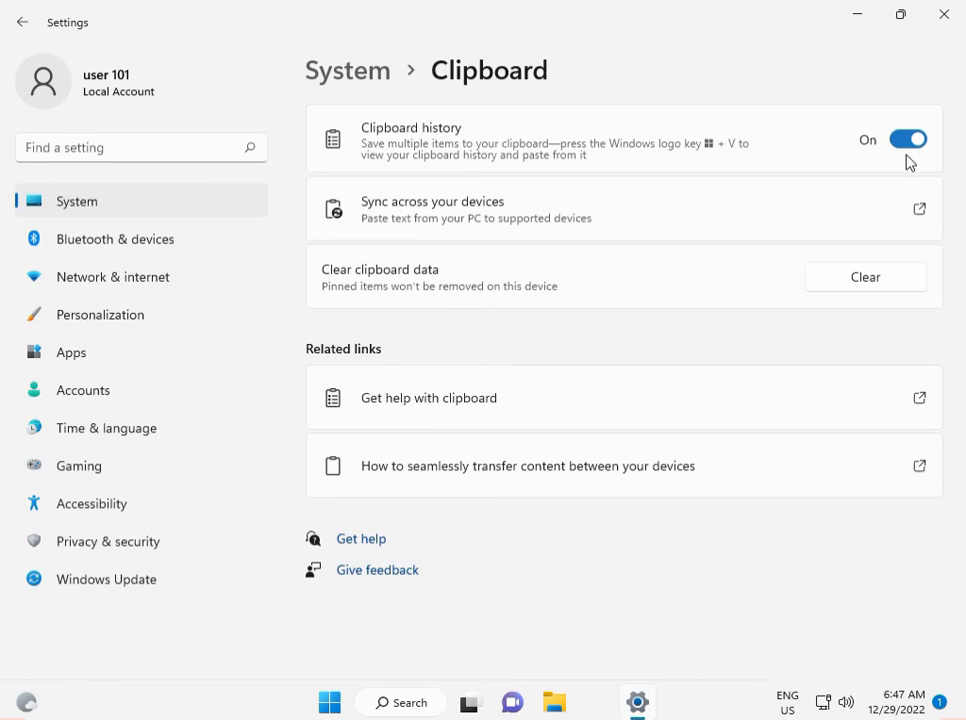
- Clear the clipboard data and open the Sync across your devices option
click(882, 286)
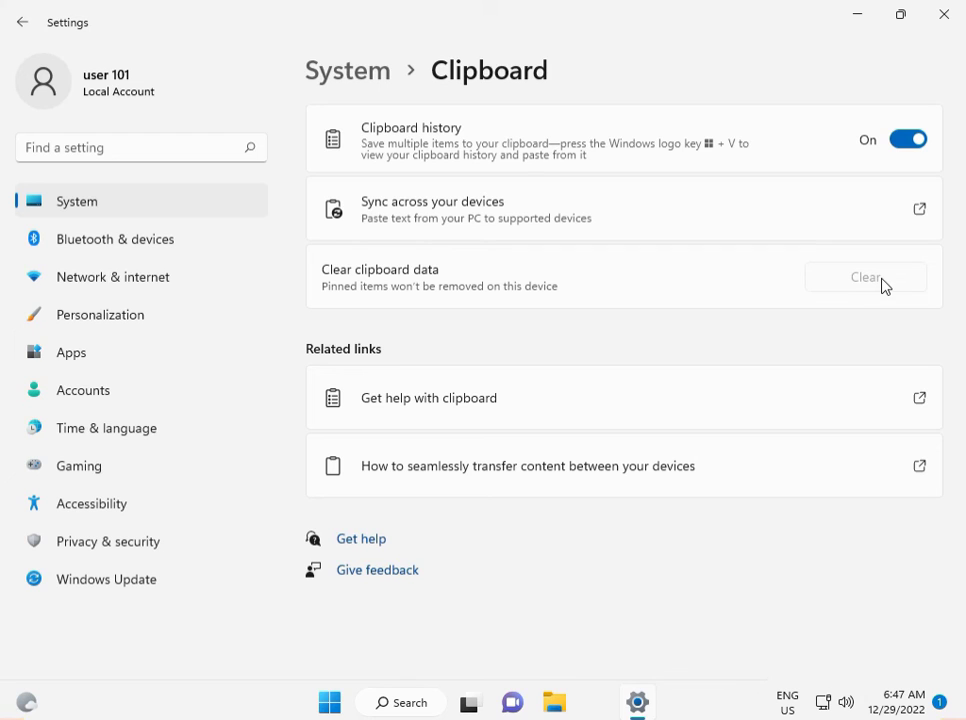
click(854, 205)
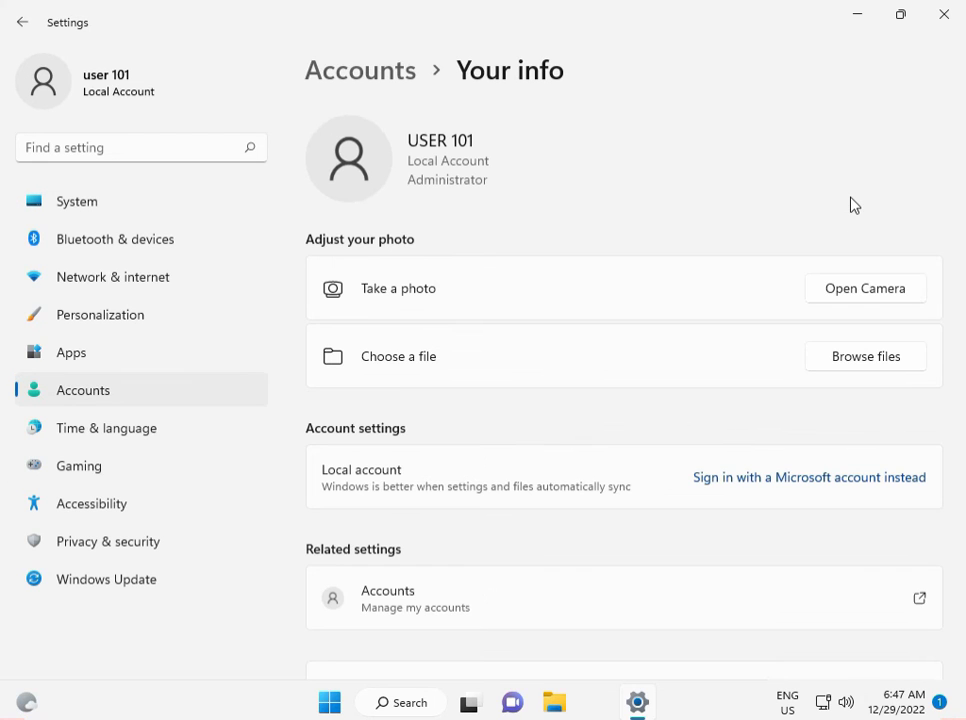